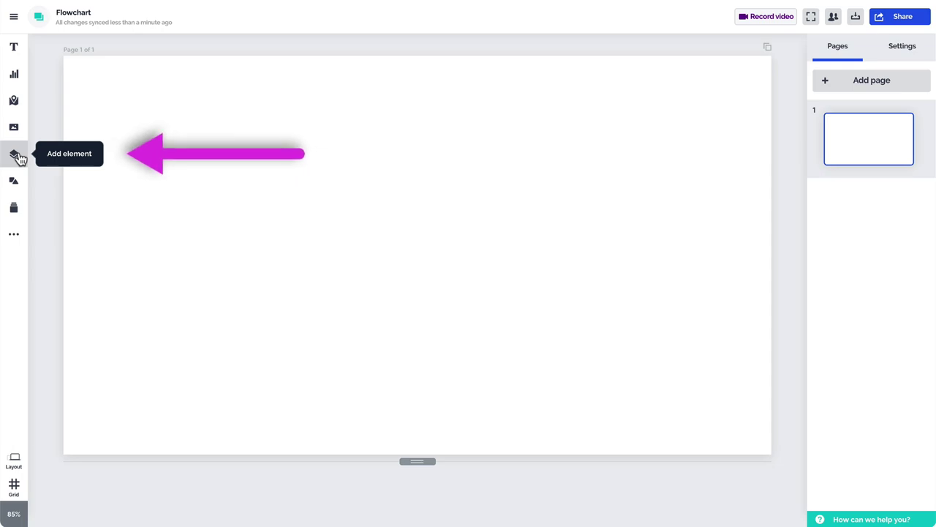
- Insert the Horizontal flow flowchart template (three connected boxes) near the top-left of the page
{"action": "left_click", "coordinate": [19, 157]}
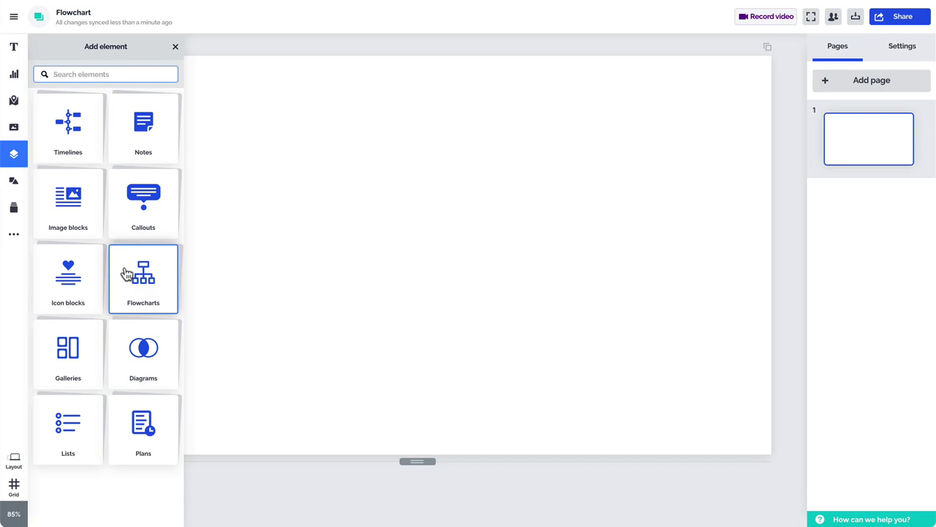
{"action": "left_click", "coordinate": [126, 272]}
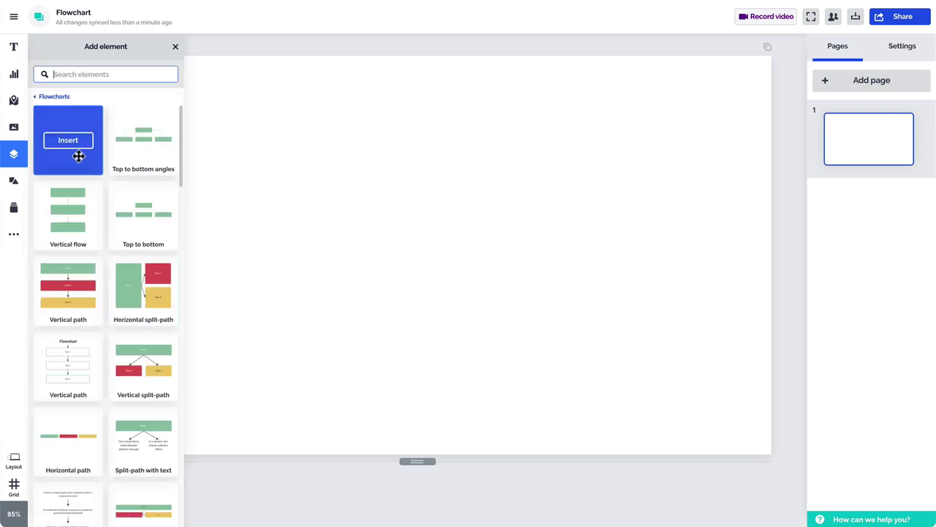
{"action": "left_click_drag", "start_coordinate": [79, 156], "coordinate": [265, 156]}
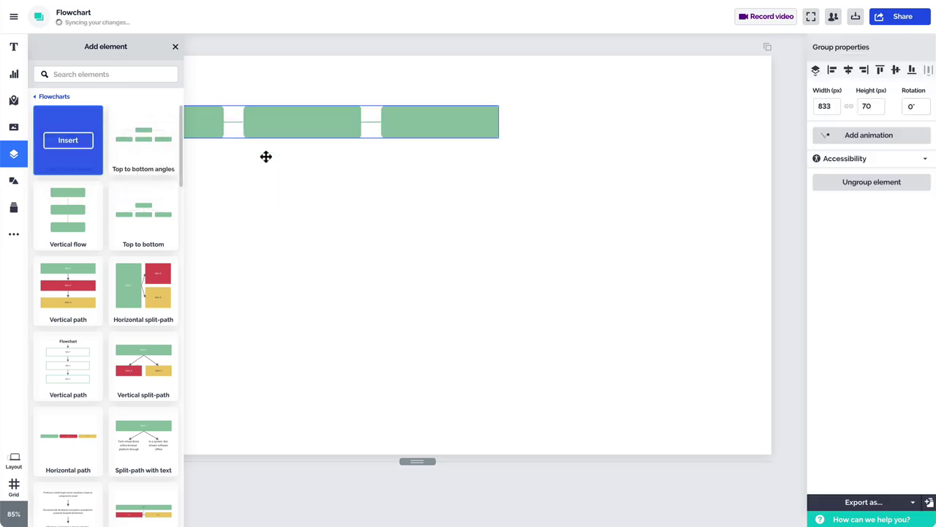
{"action": "left_click", "coordinate": [299, 129]}
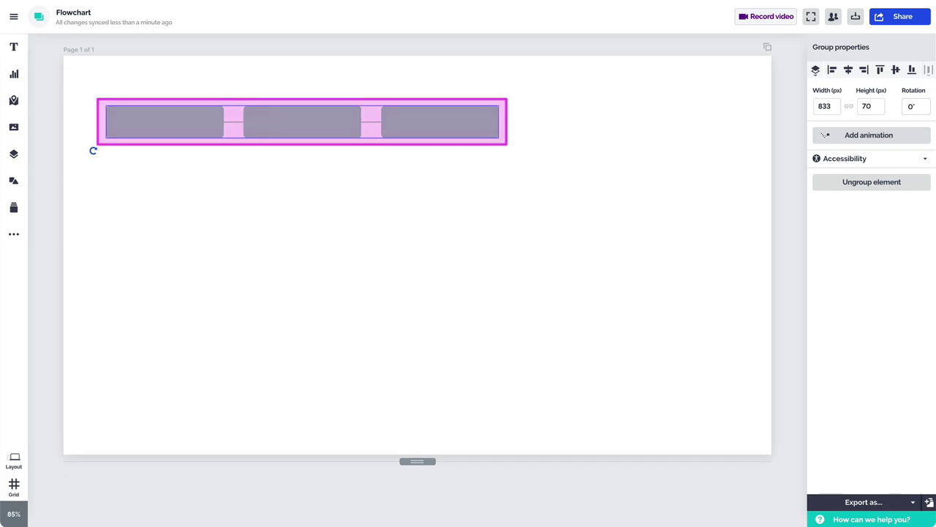
- Ungroup the flowchart and turn the first box into a yellow oval
{"action": "left_click", "coordinate": [876, 187]}
{"action": "key", "text": "Escape"}
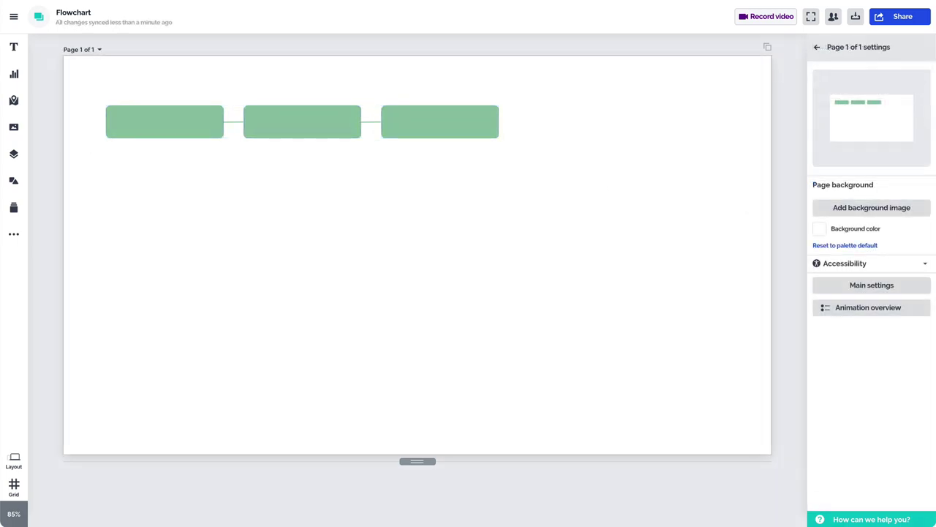
{"action": "left_click", "coordinate": [184, 124]}
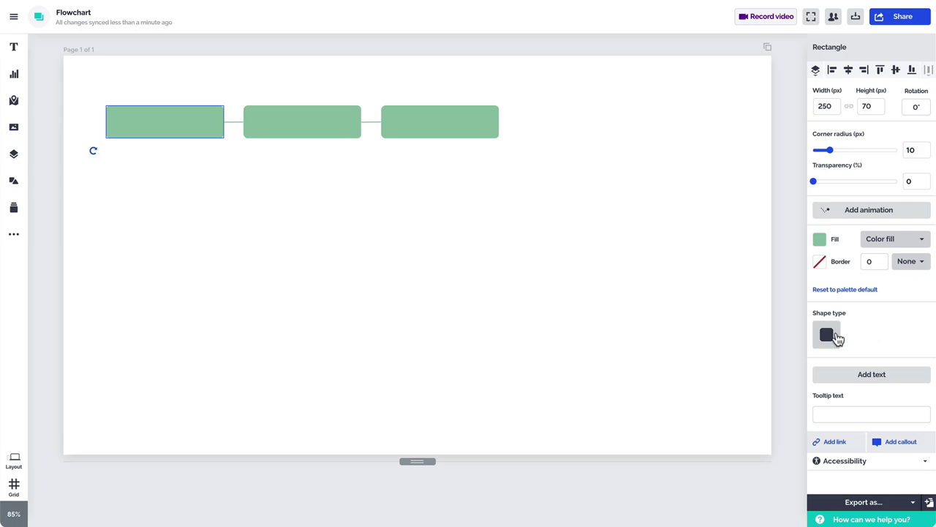
{"action": "left_click", "coordinate": [829, 336]}
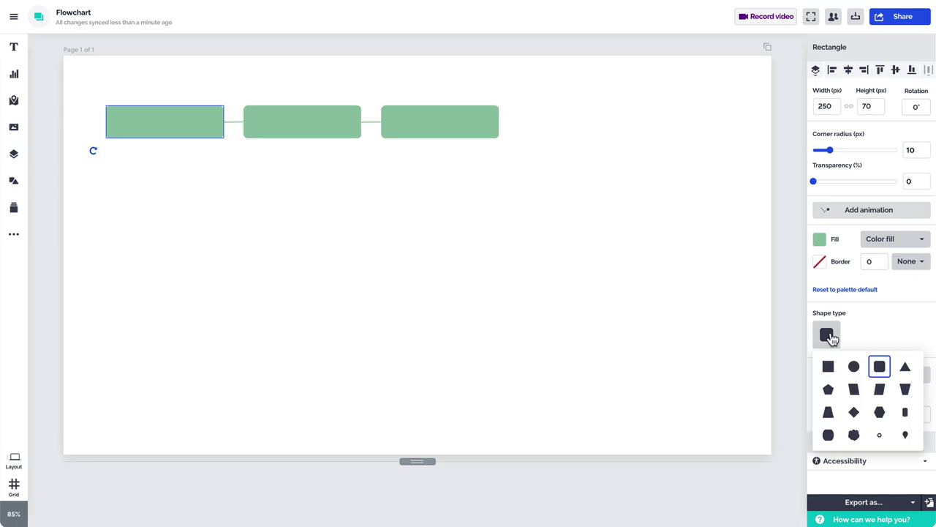
{"action": "left_click", "coordinate": [829, 434]}
{"action": "left_click", "coordinate": [820, 208]}
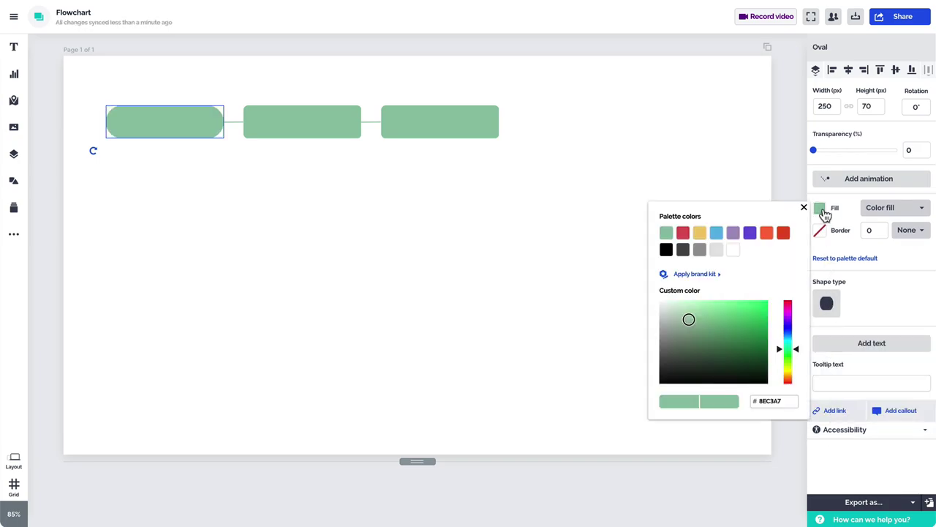
{"action": "left_click", "coordinate": [699, 232]}
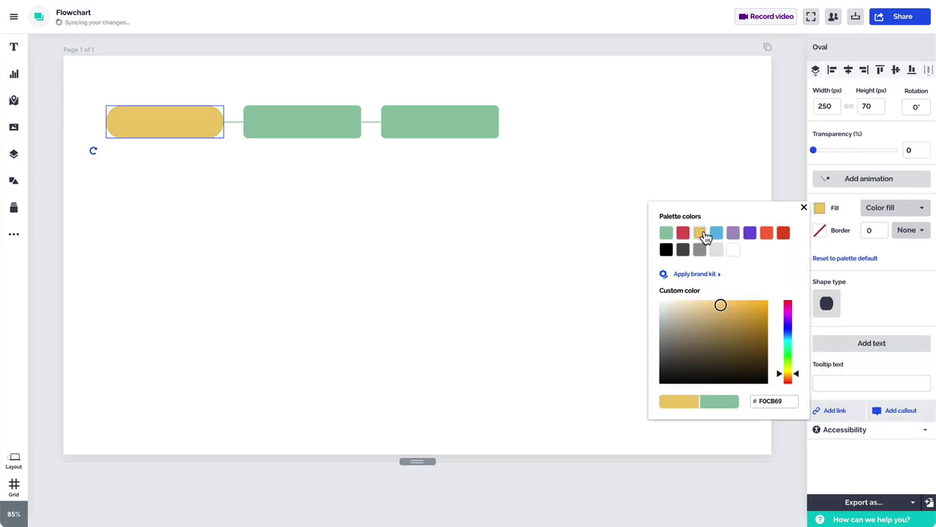
{"action": "left_click", "coordinate": [162, 133]}
- Label the oval 'Start' in a much larger font size
{"action": "double_click", "coordinate": [164, 129]}
{"action": "type", "text": "Start"}
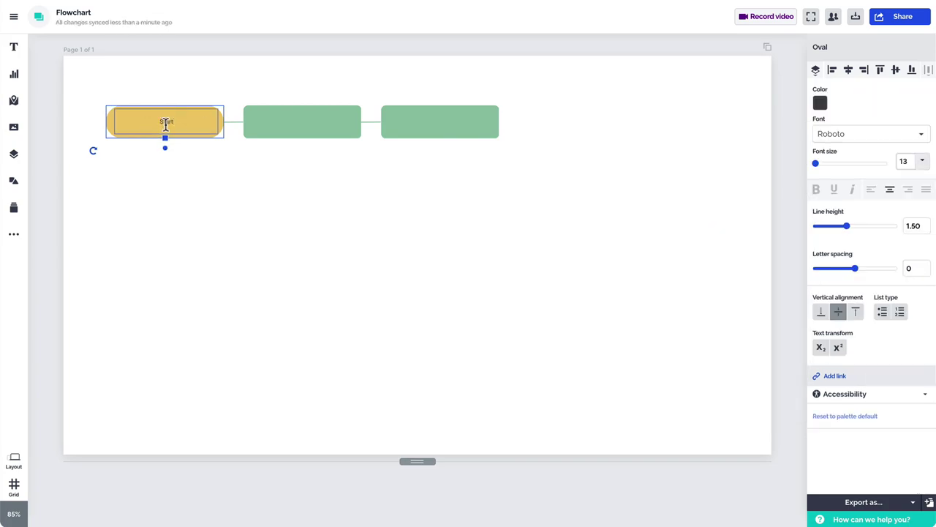
{"action": "key", "text": "ctrl+a"}
{"action": "left_click", "coordinate": [922, 161]}
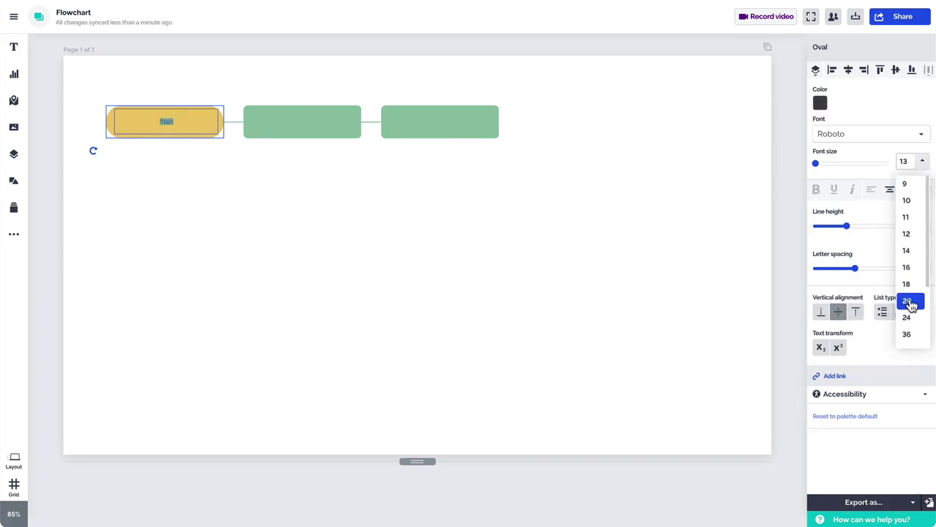
{"action": "left_click", "coordinate": [910, 335]}
{"action": "left_click", "coordinate": [565, 209]}
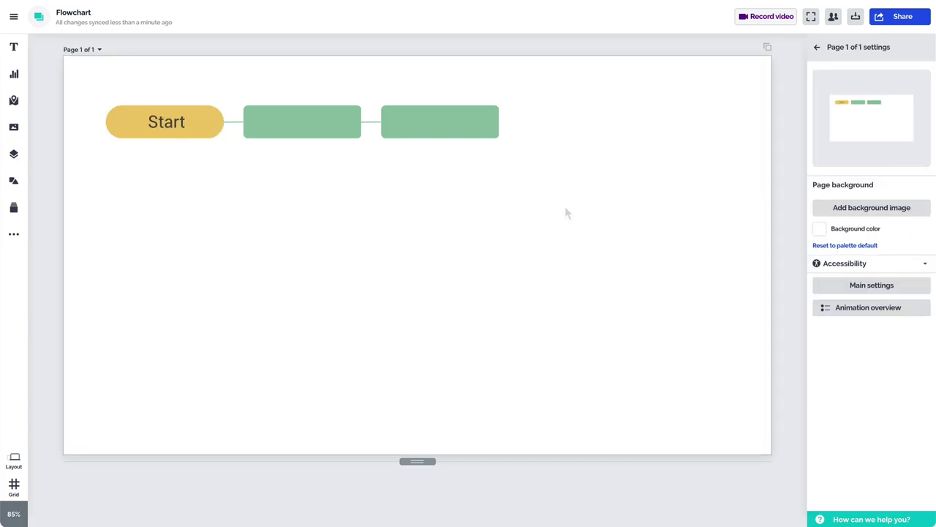
- Stretch the Start oval taller at both its top and bottom edges
{"action": "left_click", "coordinate": [199, 124]}
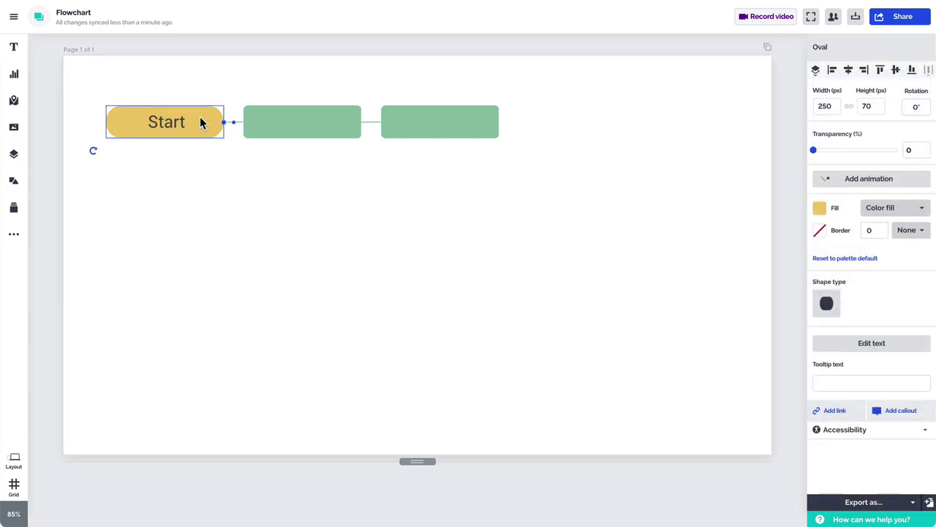
{"action": "left_click_drag", "start_coordinate": [166, 105], "coordinate": [165, 95]}
{"action": "left_click_drag", "start_coordinate": [166, 139], "coordinate": [165, 146]}
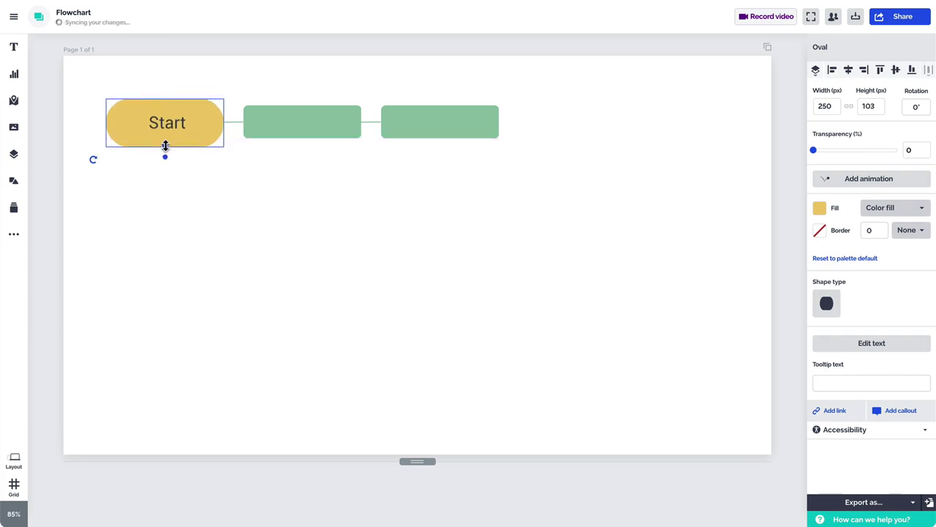
{"action": "left_click", "coordinate": [188, 164]}
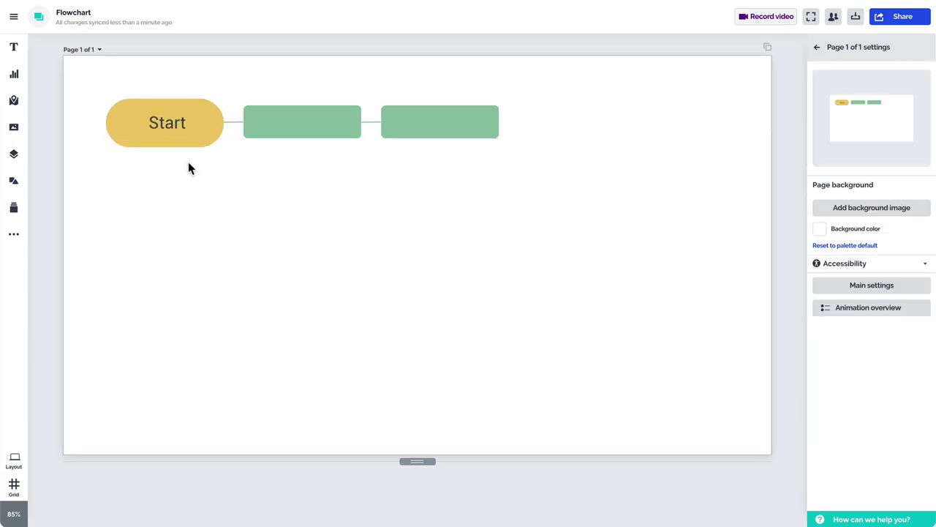
- Fill the Decision diamond with blue
{"action": "left_click", "coordinate": [16, 181]}
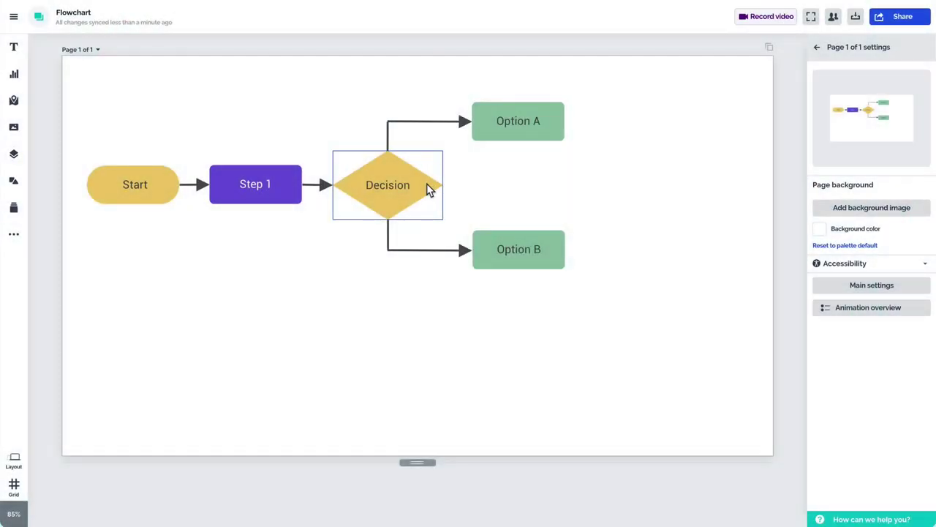
{"action": "left_click", "coordinate": [426, 183]}
{"action": "left_click", "coordinate": [818, 209]}
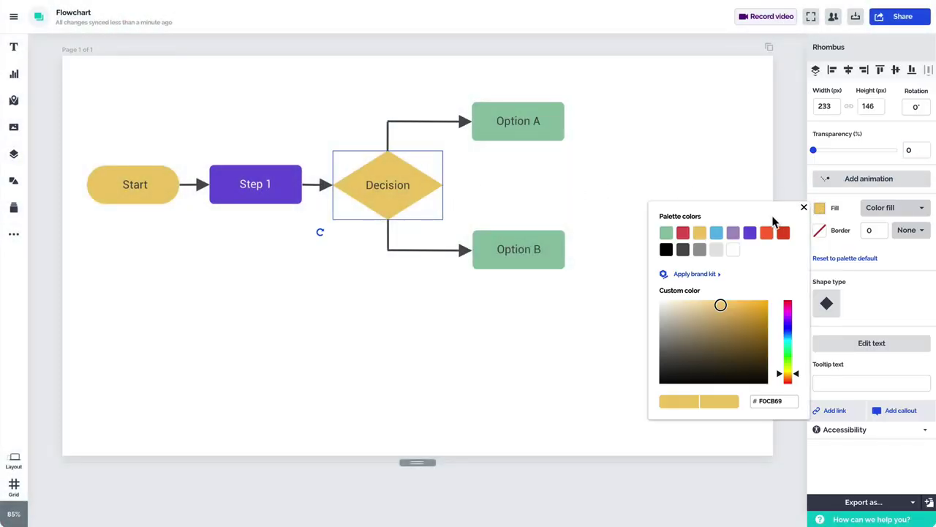
{"action": "left_click", "coordinate": [717, 233]}
{"action": "left_click", "coordinate": [399, 189]}
- Make the Decision diamond's text white
{"action": "double_click", "coordinate": [397, 185]}
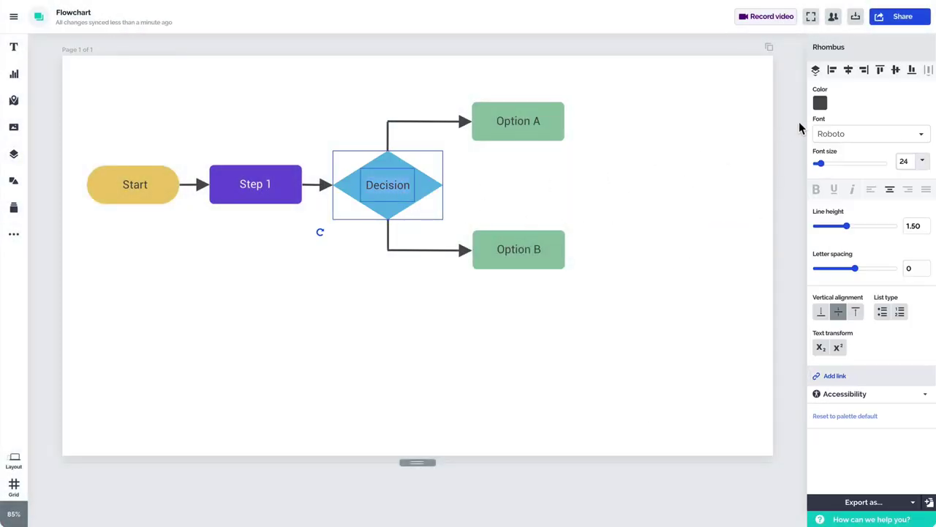
{"action": "left_click", "coordinate": [820, 103]}
{"action": "left_click", "coordinate": [733, 145]}
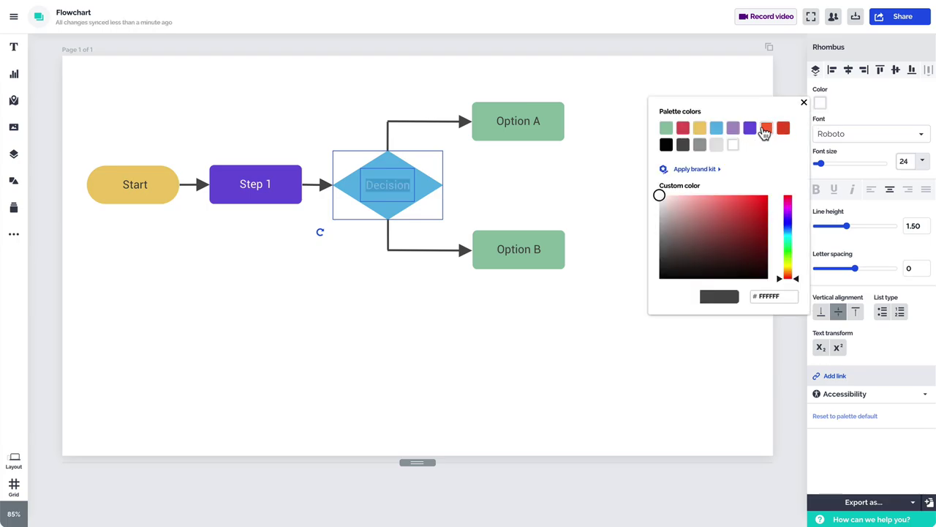
{"action": "left_click", "coordinate": [791, 94]}
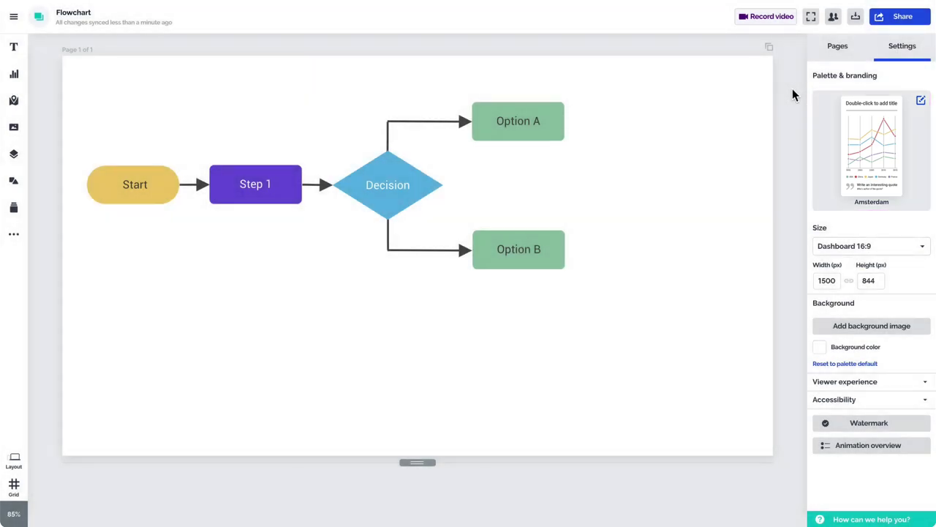
- Apply the Brand kit palette, recolouring the flowchart navy, grey and slate blue
{"action": "left_click", "coordinate": [840, 142]}
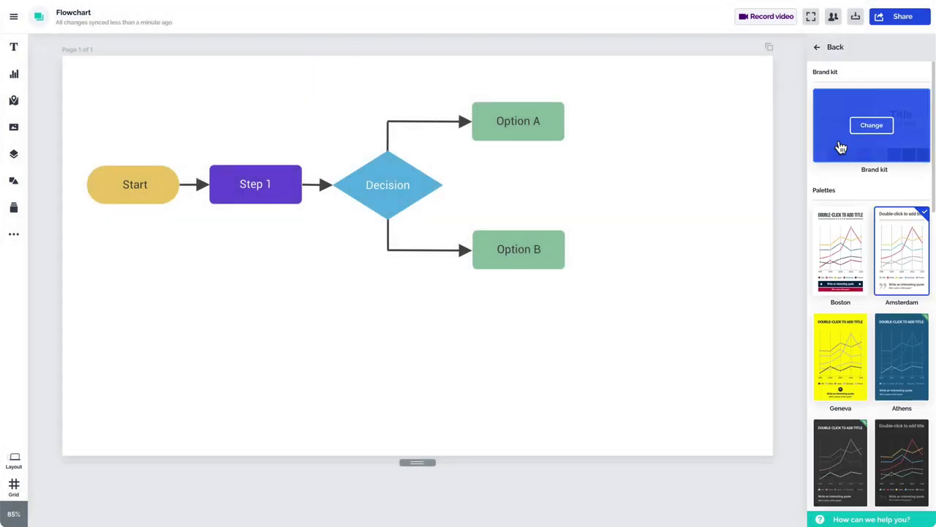
{"action": "scroll", "coordinate": [870, 199], "scroll_direction": "down", "scroll_amount": 5}
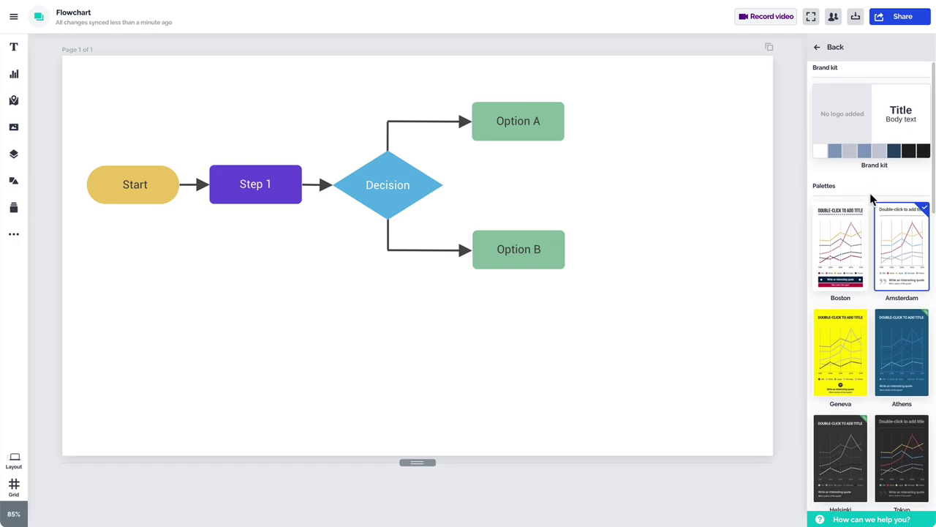
{"action": "scroll", "coordinate": [870, 199], "scroll_direction": "down", "scroll_amount": 5}
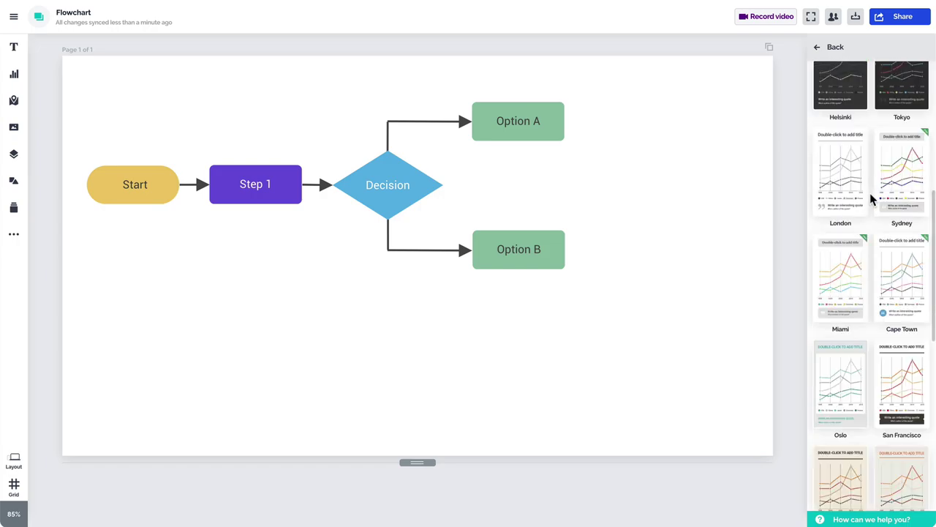
{"action": "scroll", "coordinate": [872, 199], "scroll_direction": "down", "scroll_amount": 2}
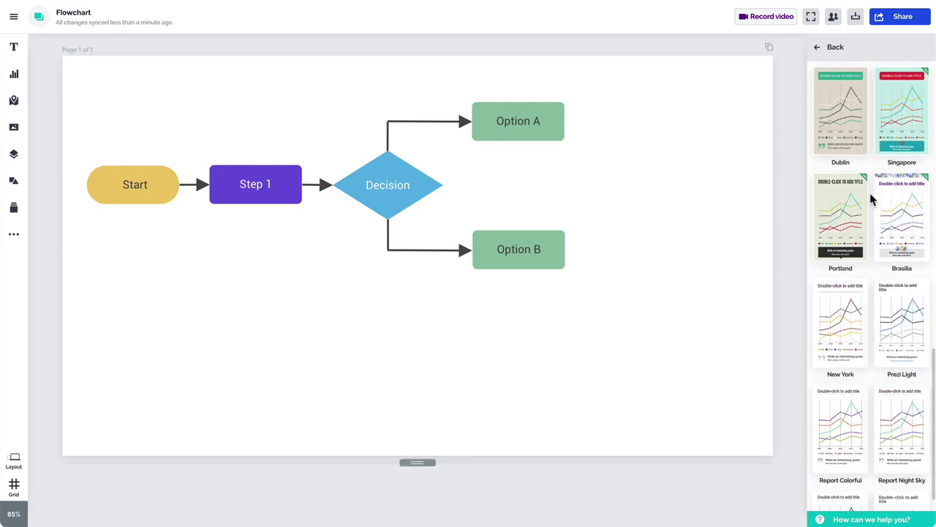
{"action": "scroll", "coordinate": [870, 199], "scroll_direction": "up", "scroll_amount": 12}
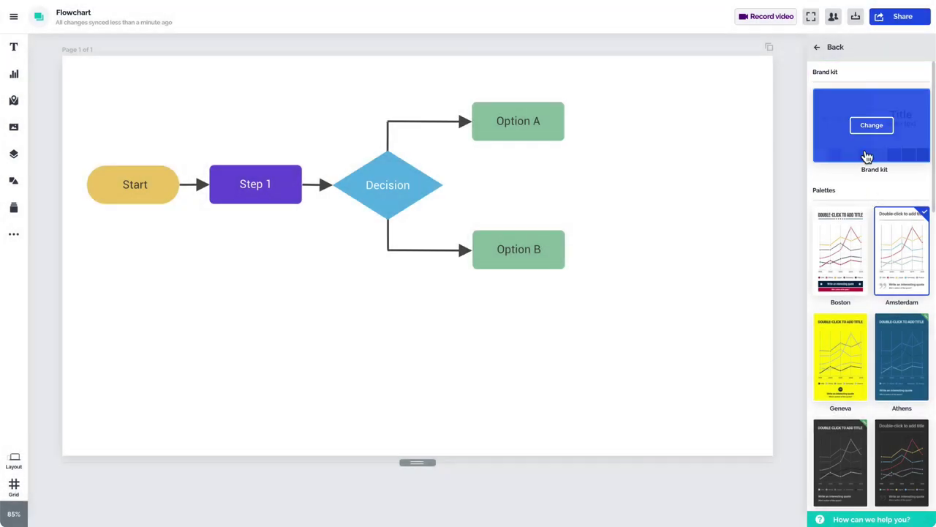
{"action": "left_click", "coordinate": [868, 135]}
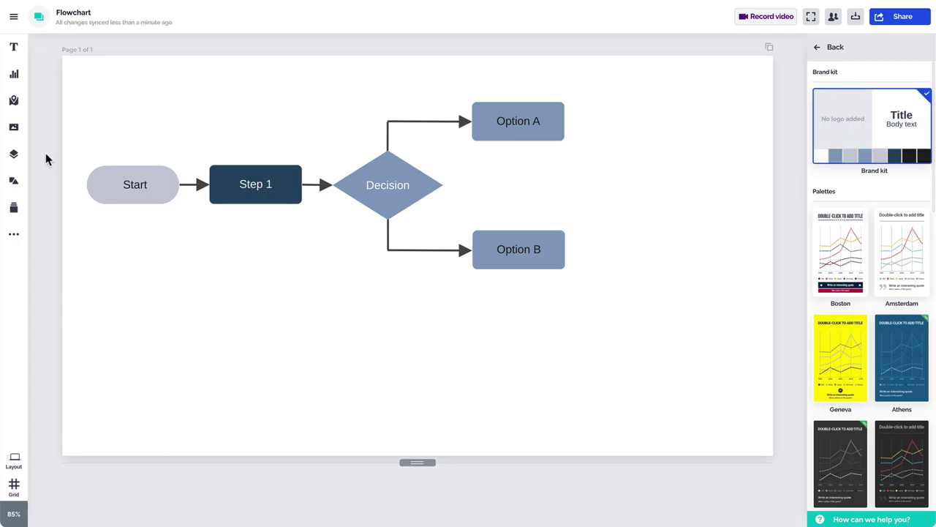
{"action": "left_click", "coordinate": [18, 157]}
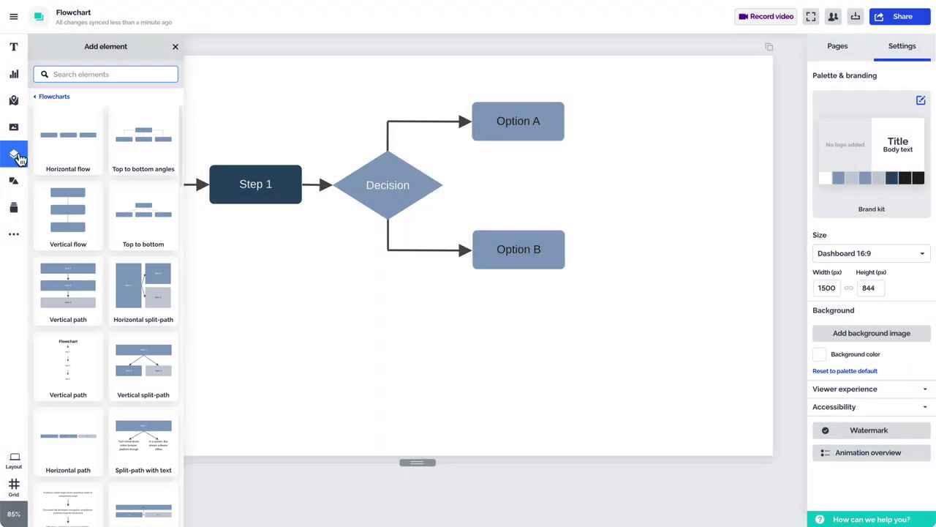
{"action": "left_click", "coordinate": [18, 158]}
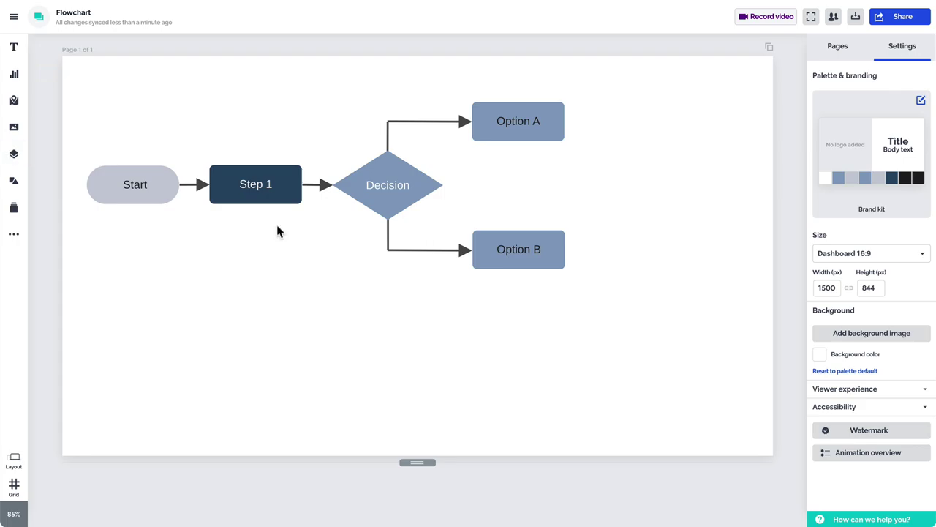
- Copy Step 1's navy style and paste it onto Option A and Option B
{"action": "right_click", "coordinate": [280, 183]}
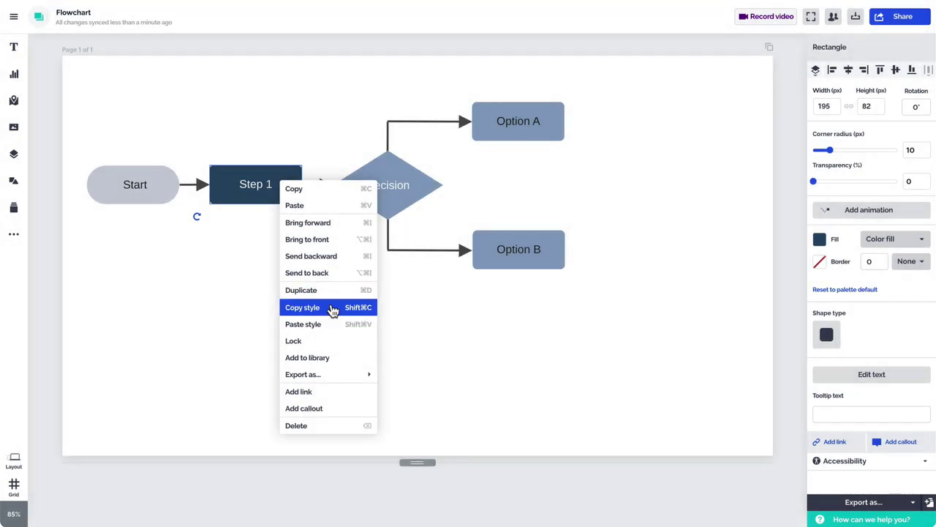
{"action": "left_click", "coordinate": [331, 309]}
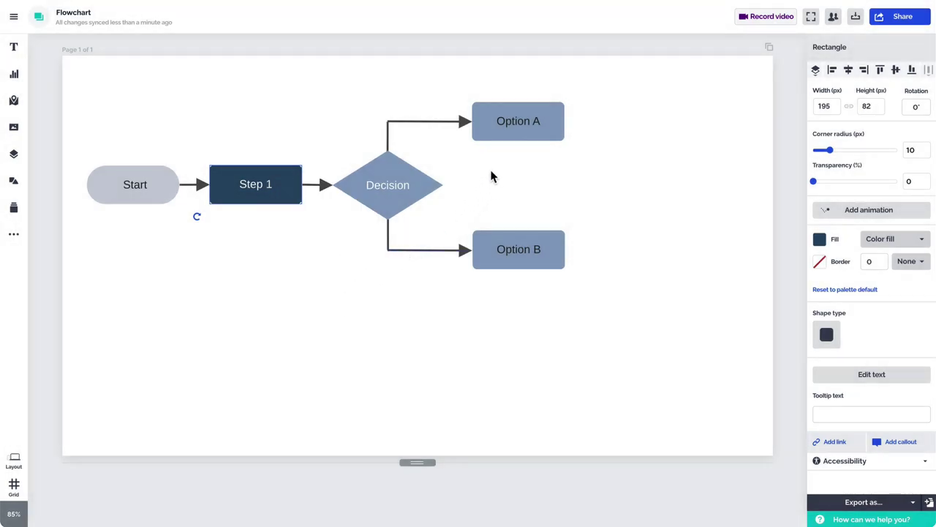
{"action": "right_click", "coordinate": [540, 121]}
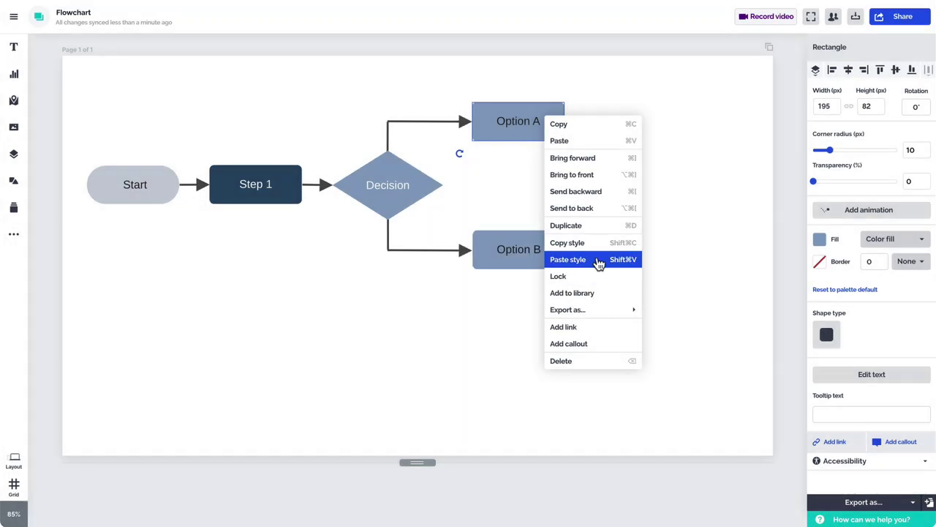
{"action": "left_click", "coordinate": [596, 260]}
{"action": "right_click", "coordinate": [554, 251]}
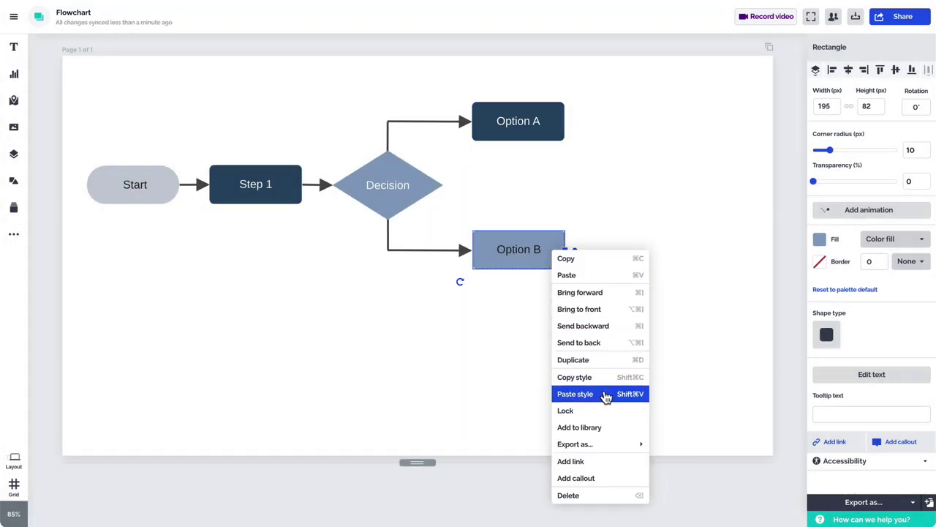
{"action": "left_click", "coordinate": [605, 393]}
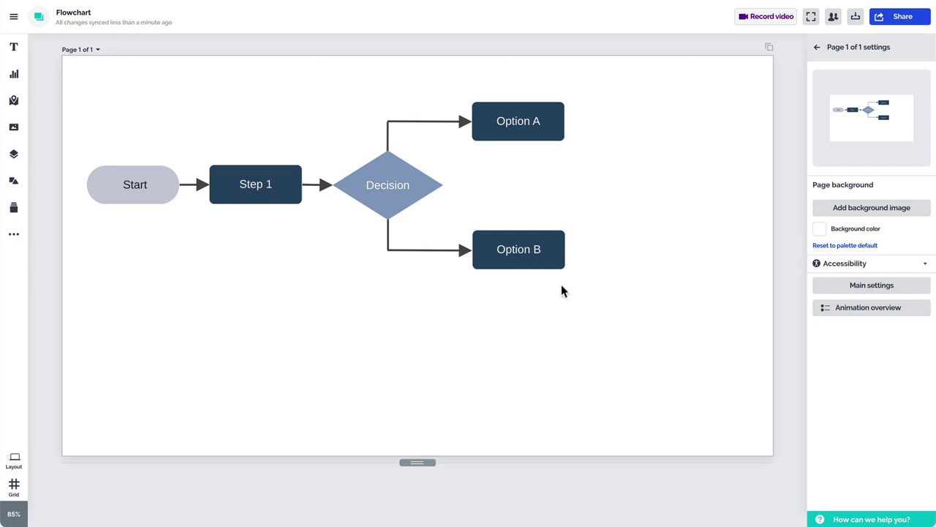
- Fill both Option A and Option B with the teal brand colour
{"action": "left_click", "coordinate": [552, 252]}
{"action": "left_click", "coordinate": [550, 132], "text": "shift"}
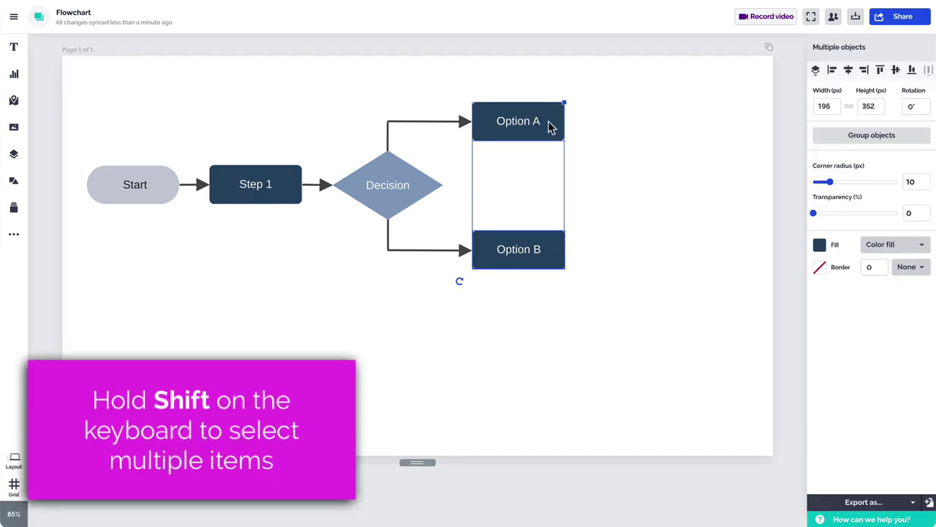
{"action": "left_click", "coordinate": [820, 248]}
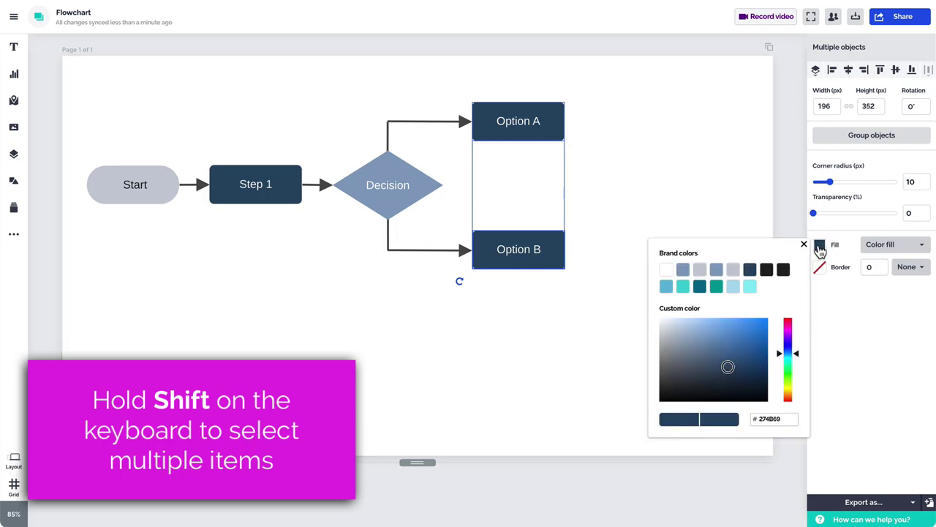
{"action": "left_click", "coordinate": [718, 292]}
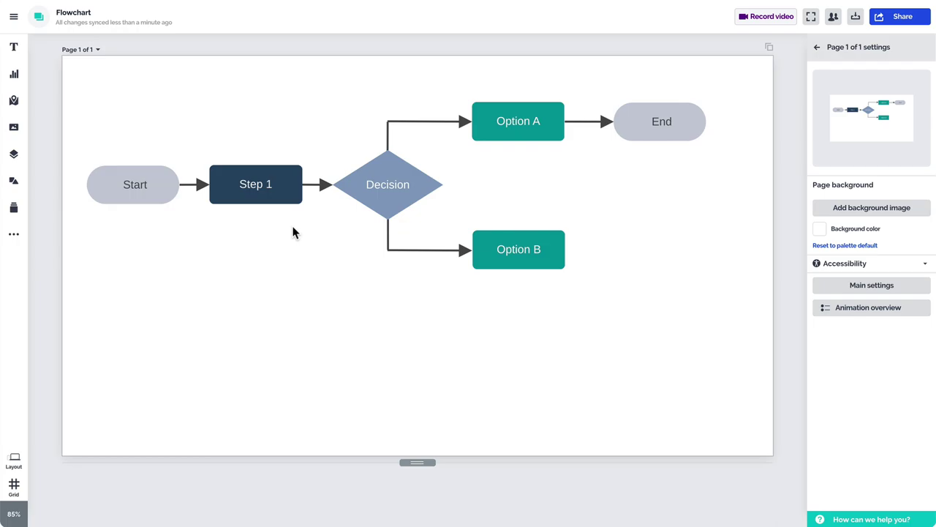
- Paste a copy of the Step 1 box and place it right of Option B
{"action": "left_click", "coordinate": [283, 188]}
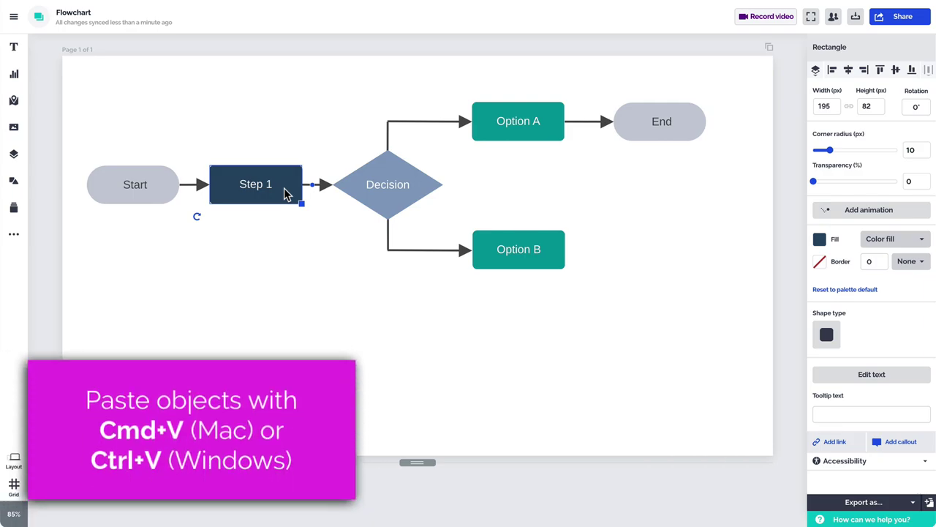
{"action": "key", "text": "ctrl+v"}
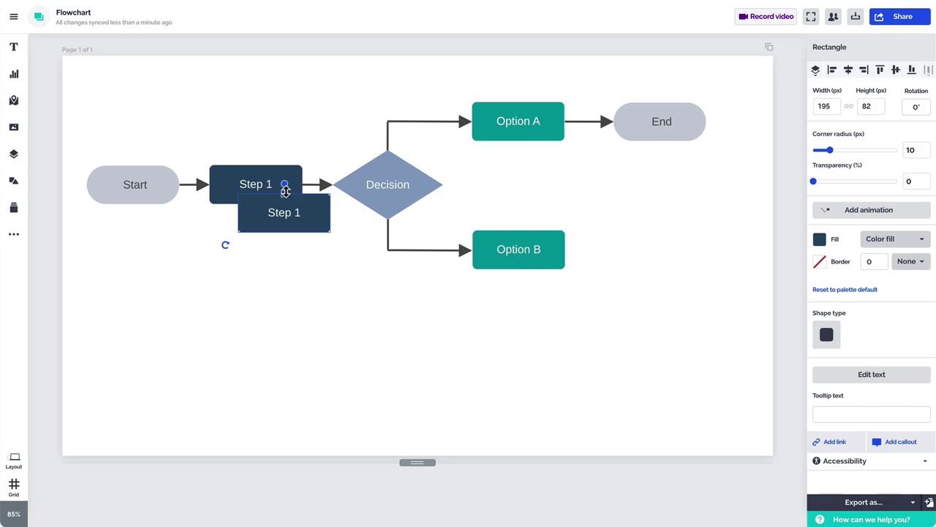
{"action": "left_click_drag", "start_coordinate": [306, 211], "coordinate": [684, 251]}
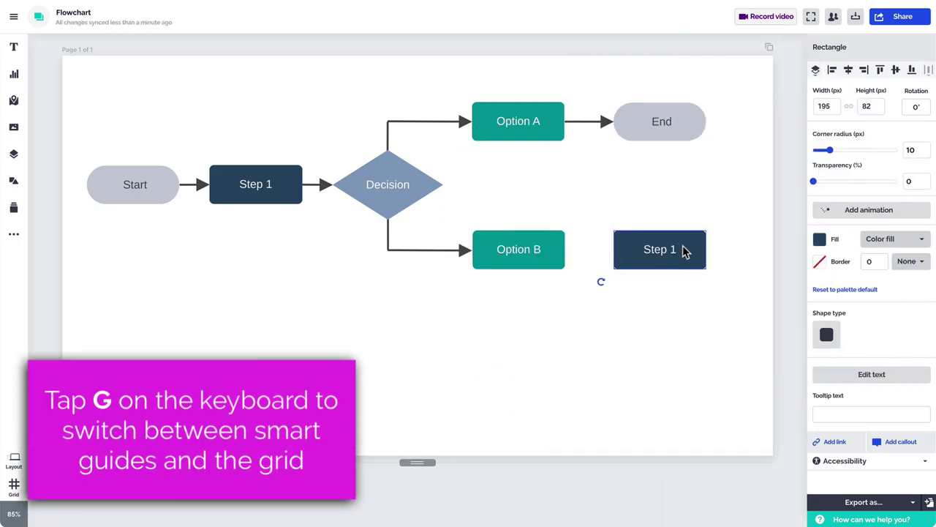
{"action": "key", "text": "g"}
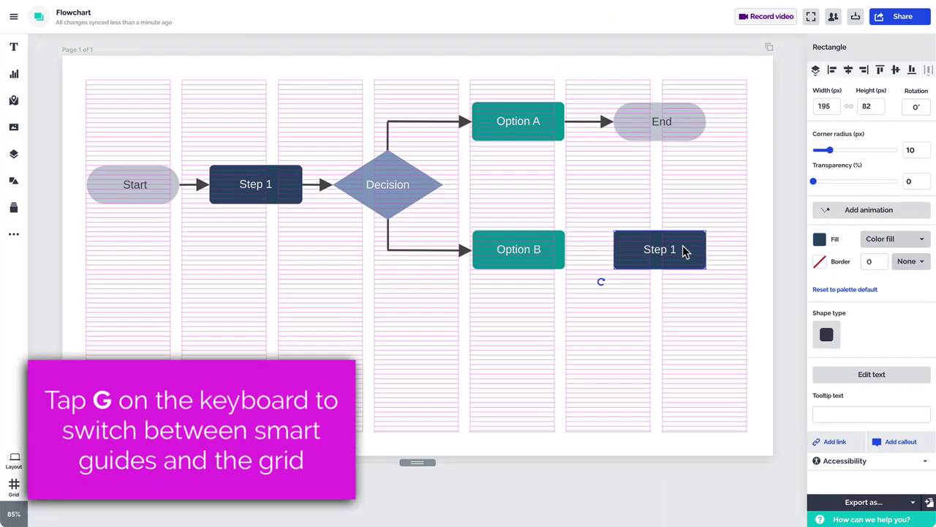
- Draw an arrow connecting Option B to the copied Step 1 box
{"action": "key", "text": "g"}
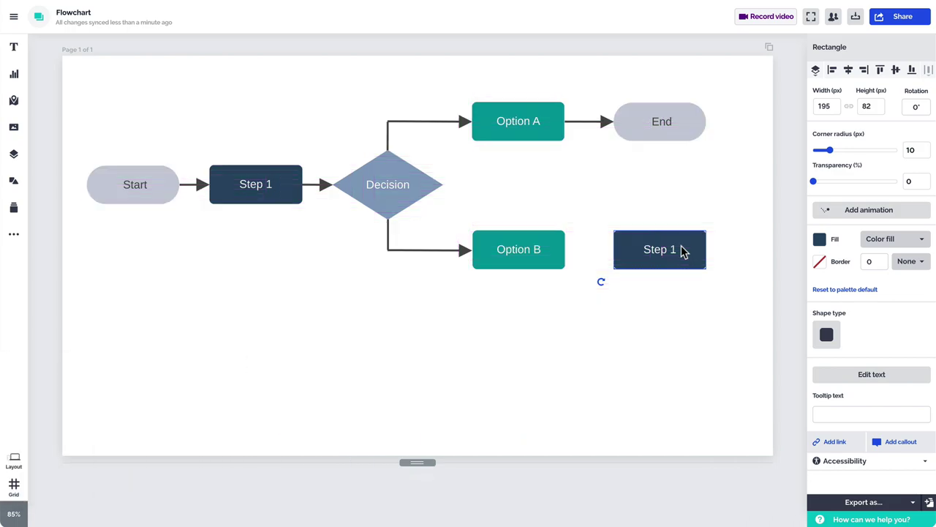
{"action": "left_click", "coordinate": [559, 250]}
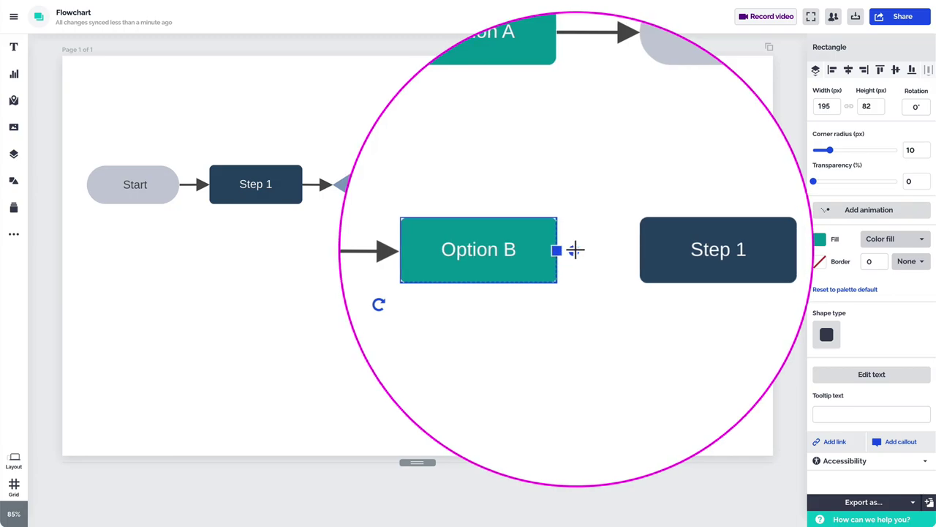
{"action": "left_click_drag", "start_coordinate": [575, 250], "coordinate": [591, 250]}
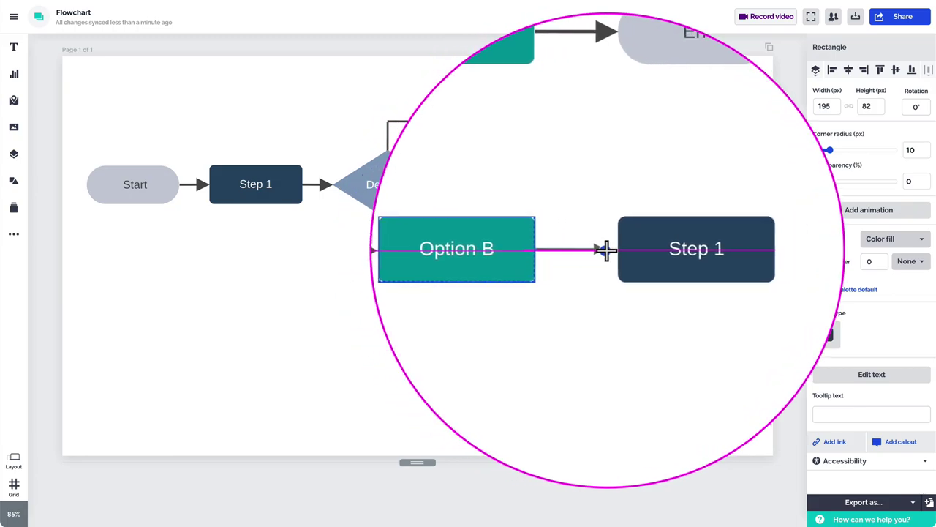
{"action": "left_click_drag", "start_coordinate": [606, 250], "coordinate": [615, 252]}
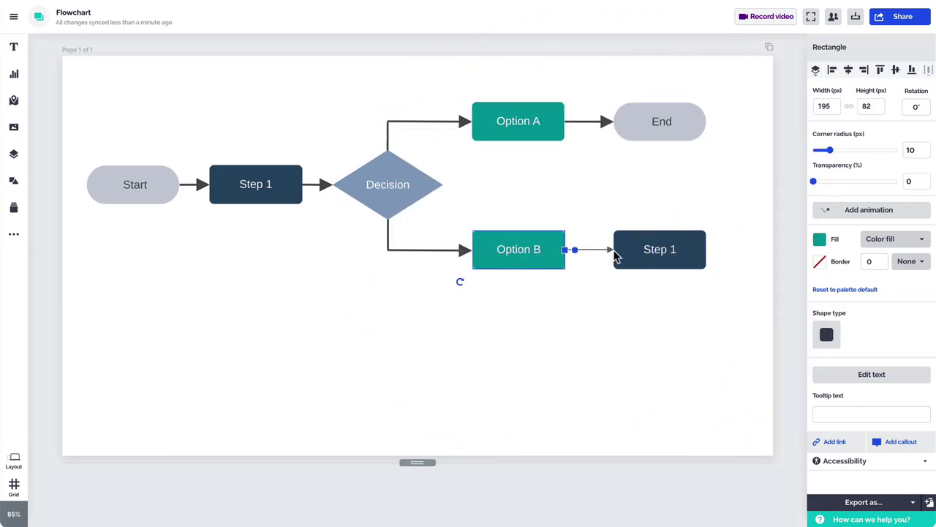
- Give the new connector line width 4 and the dark brand colour
{"action": "left_click", "coordinate": [591, 249]}
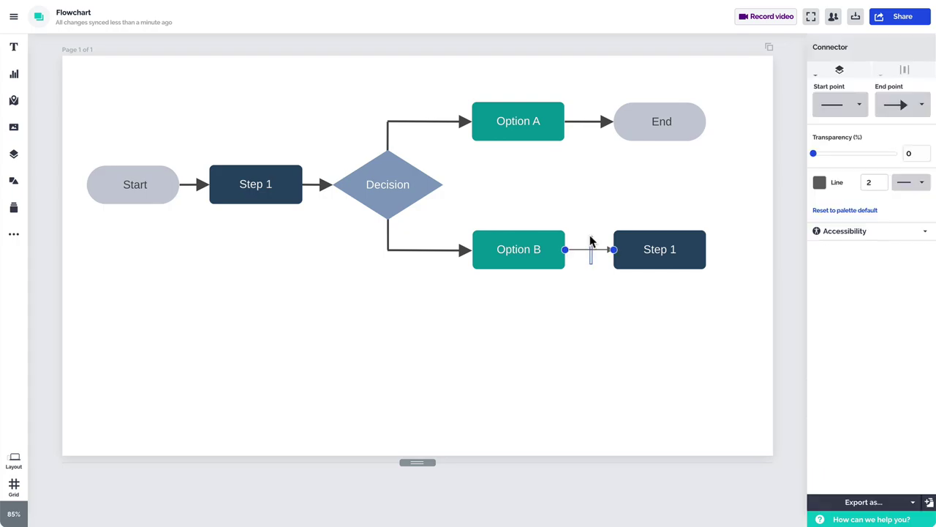
{"action": "left_click", "coordinate": [868, 182]}
{"action": "type", "text": "4"}
{"action": "left_click", "coordinate": [819, 182]}
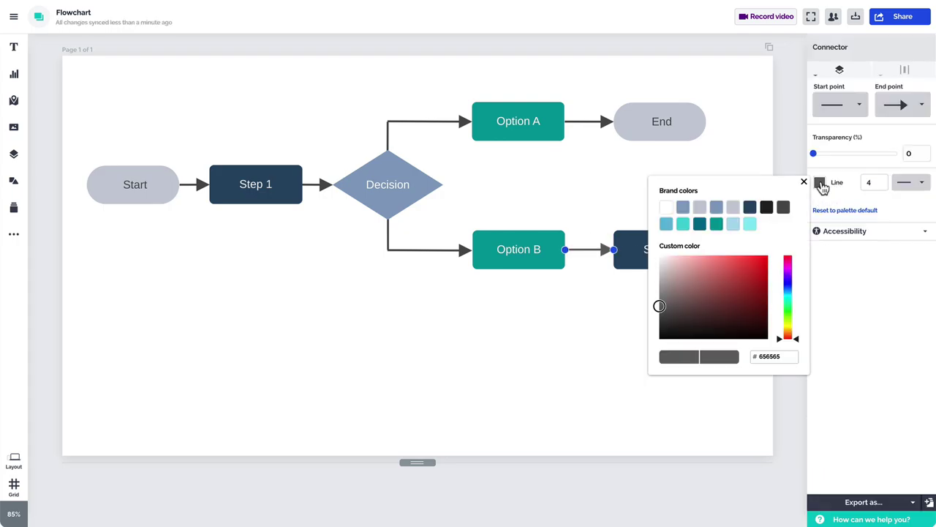
{"action": "left_click", "coordinate": [787, 207]}
{"action": "left_click", "coordinate": [708, 161]}
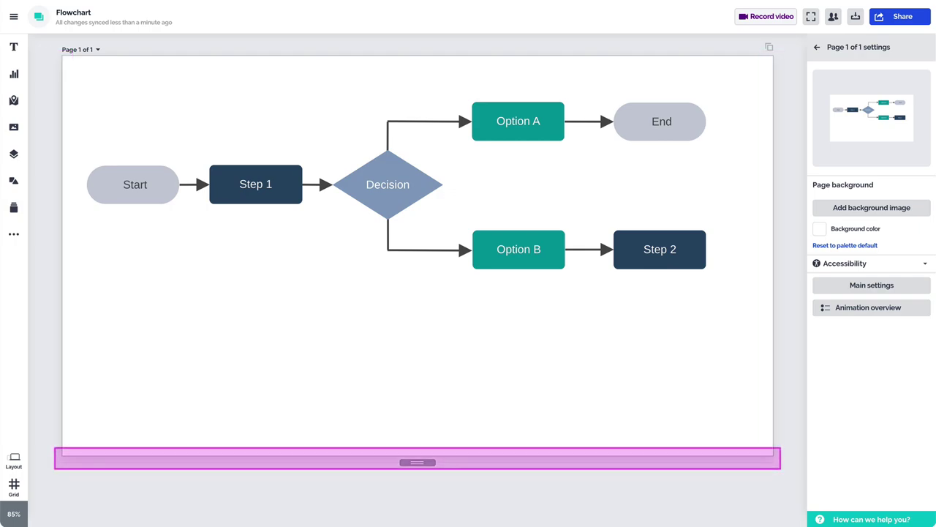
- Change the page width from 1500 to 2500 px in Main settings
{"action": "left_click", "coordinate": [831, 286]}
{"action": "double_click", "coordinate": [832, 288]}
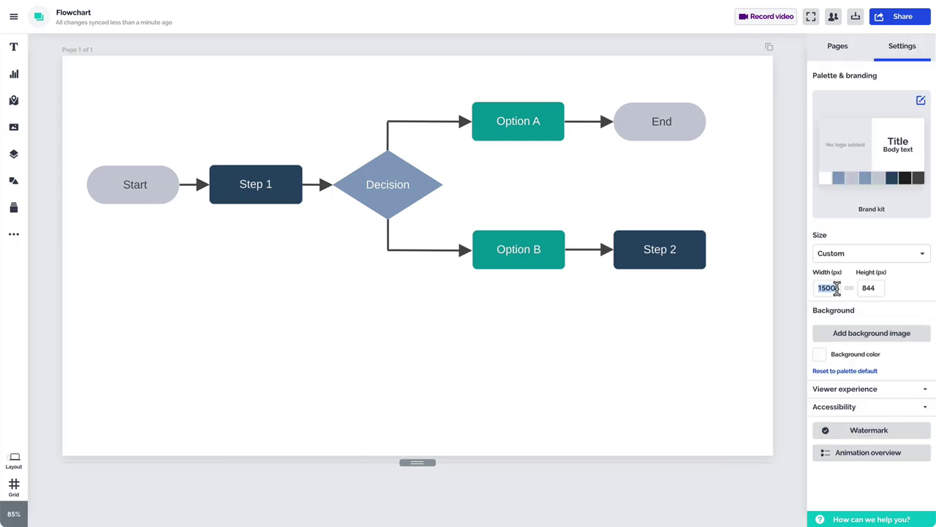
{"action": "type", "text": "2500"}
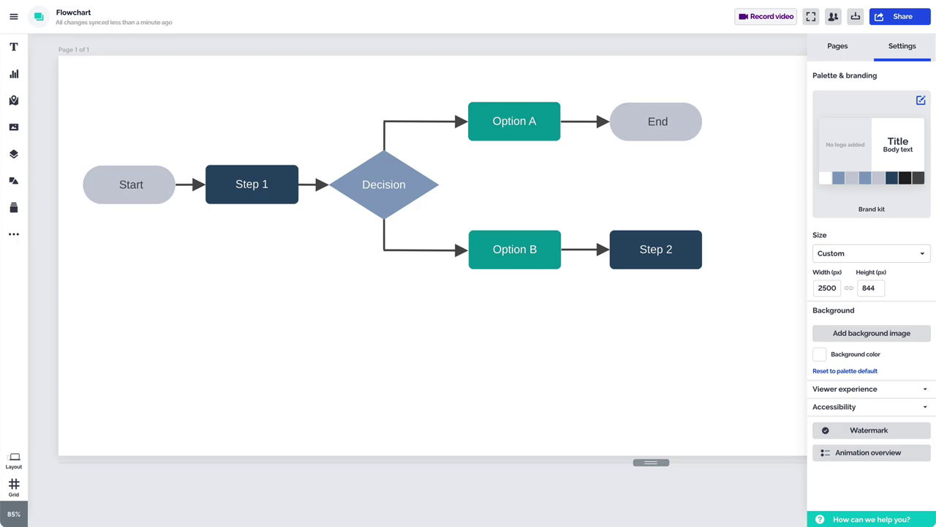
{"action": "left_click", "coordinate": [763, 308]}
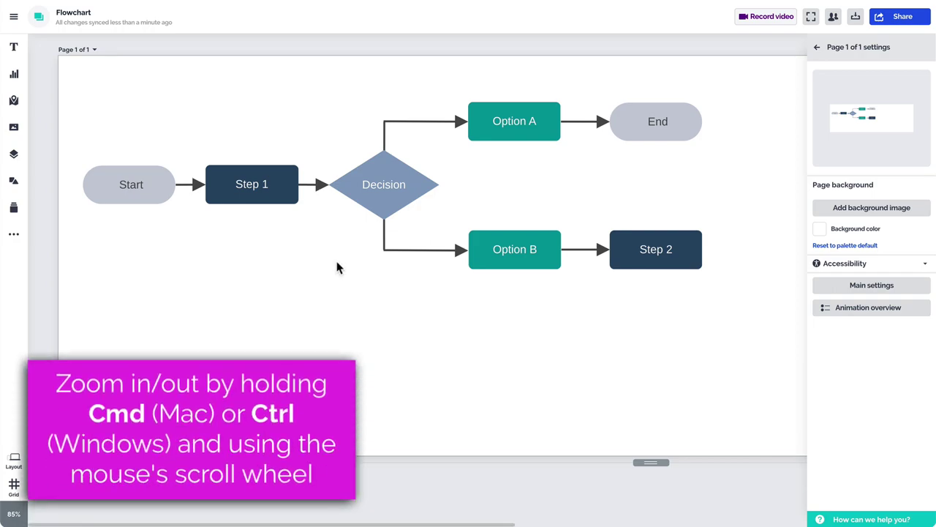
{"action": "scroll", "coordinate": [337, 268], "scroll_direction": "down", "scroll_amount": 5}
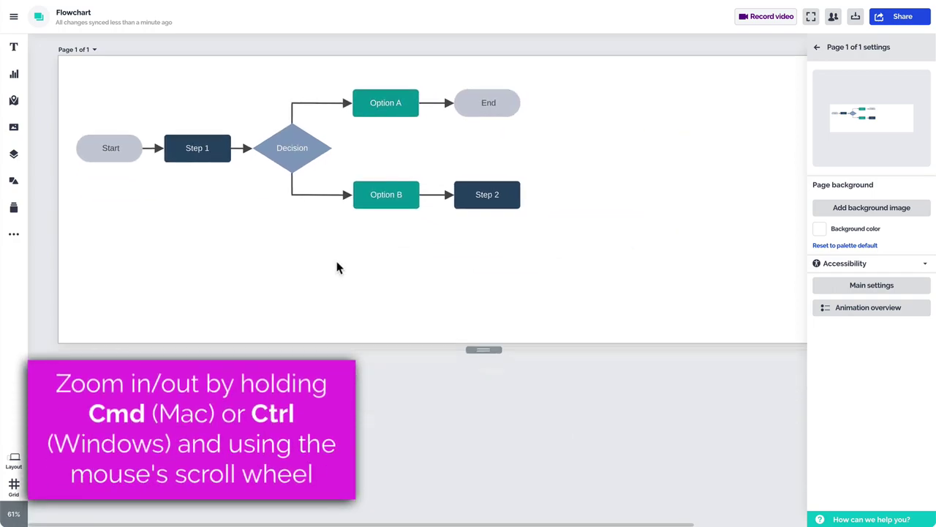
{"action": "scroll", "coordinate": [338, 268], "scroll_direction": "up", "scroll_amount": 8}
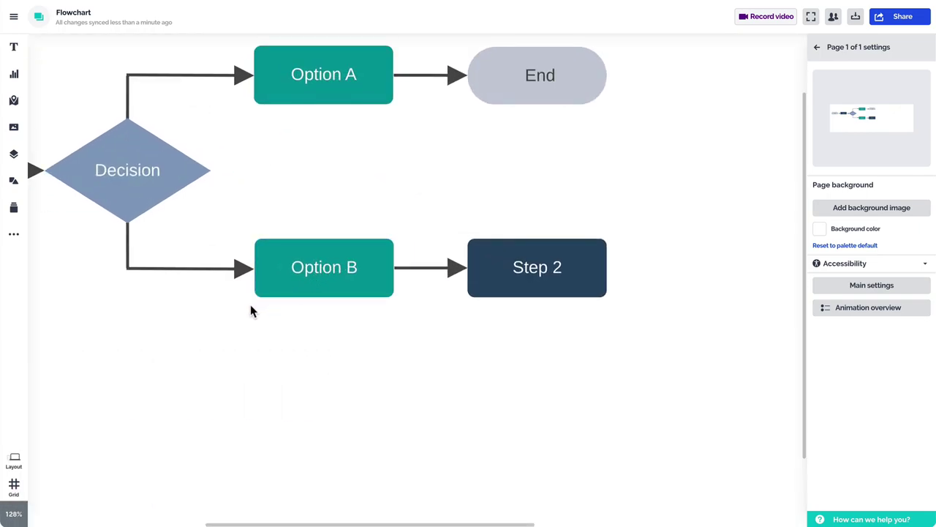
{"action": "key", "text": "space"}
{"action": "left_click_drag", "start_coordinate": [212, 314], "coordinate": [507, 340]}
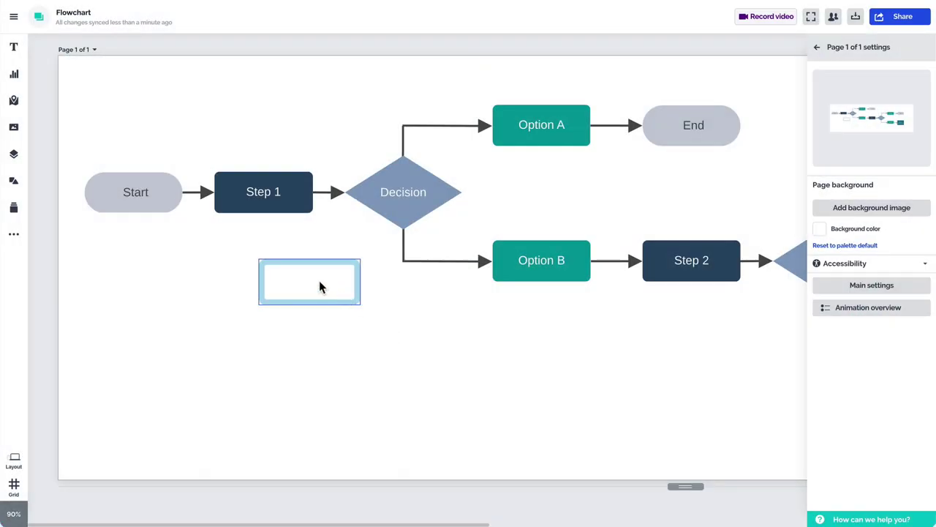
- Frame the Step 1 box with the unfilled light-blue rectangle with its 12 px border
{"action": "left_click_drag", "start_coordinate": [322, 285], "coordinate": [278, 194]}
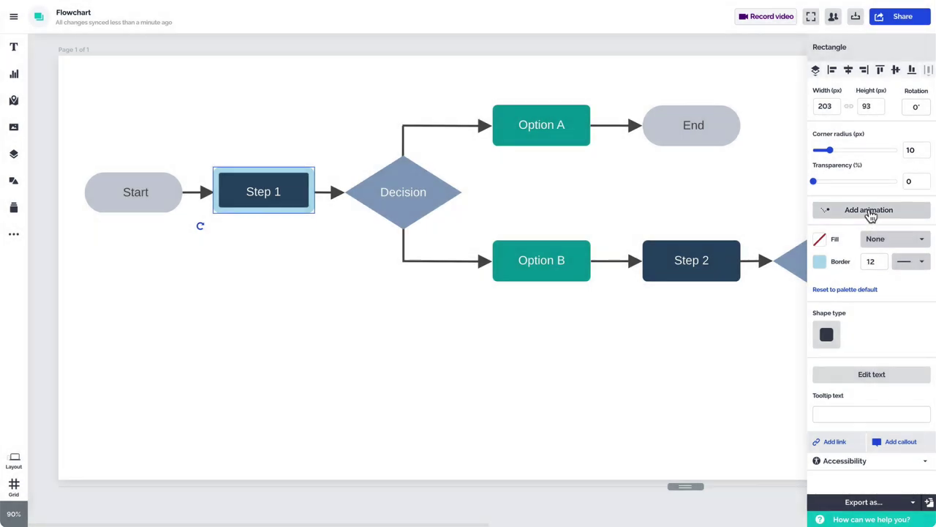
- Give the Step 1 frame a Pulse animation set to play Always
{"action": "left_click", "coordinate": [869, 210]}
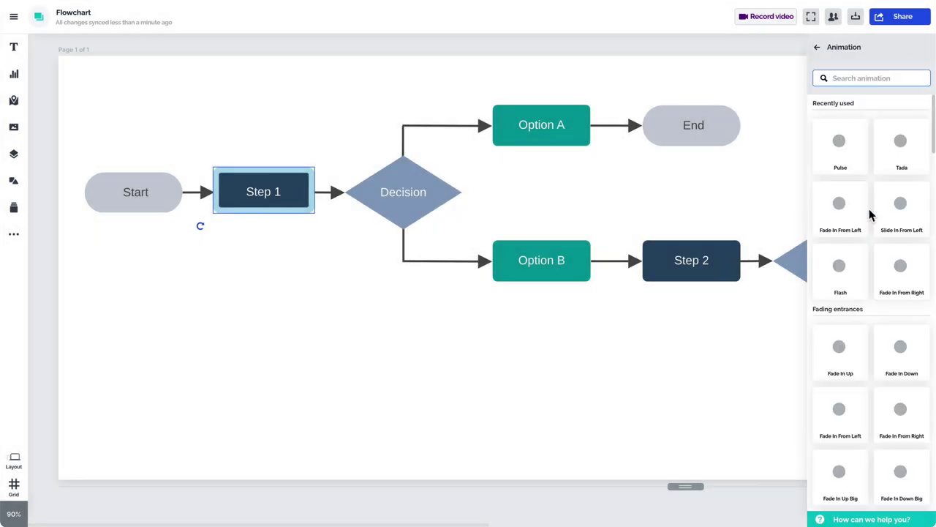
{"action": "scroll", "coordinate": [870, 215], "scroll_direction": "down", "scroll_amount": 10}
{"action": "scroll", "coordinate": [870, 215], "scroll_direction": "down", "scroll_amount": 10}
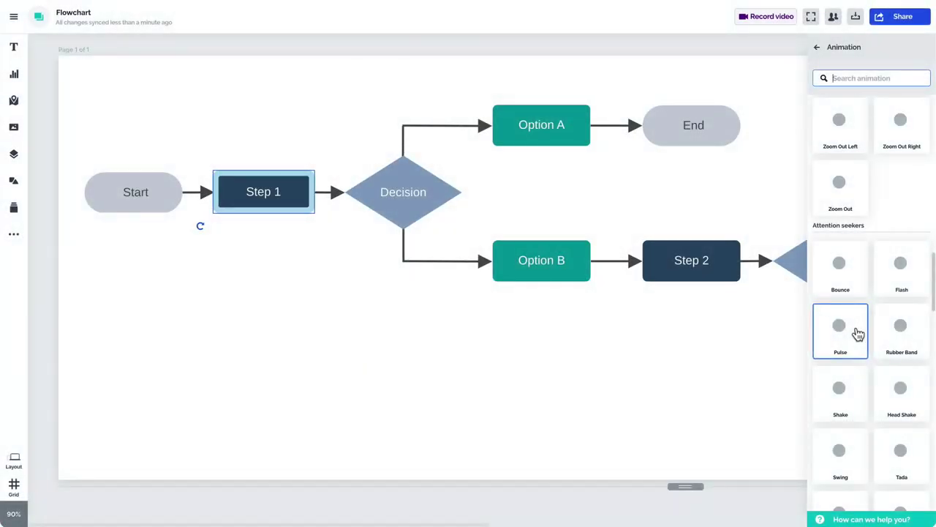
{"action": "left_click", "coordinate": [858, 334]}
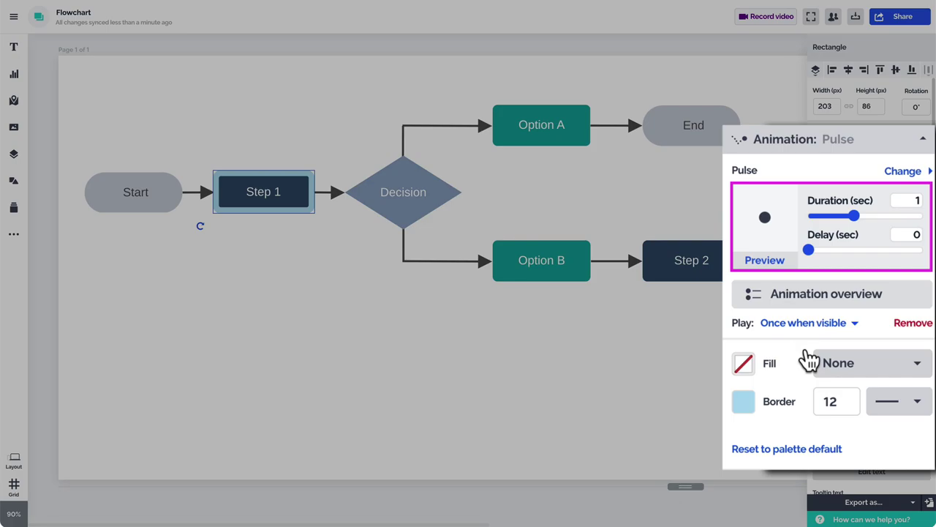
{"action": "left_click", "coordinate": [805, 324]}
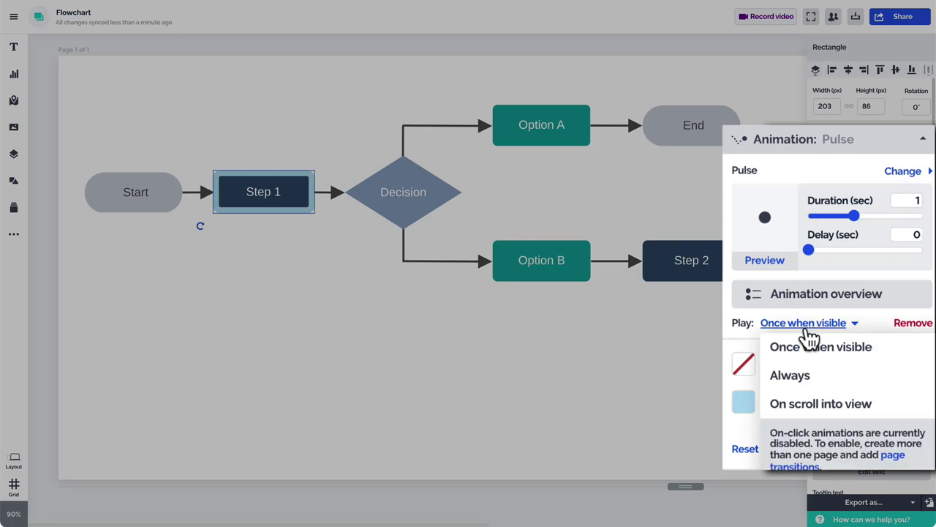
{"action": "left_click", "coordinate": [834, 385]}
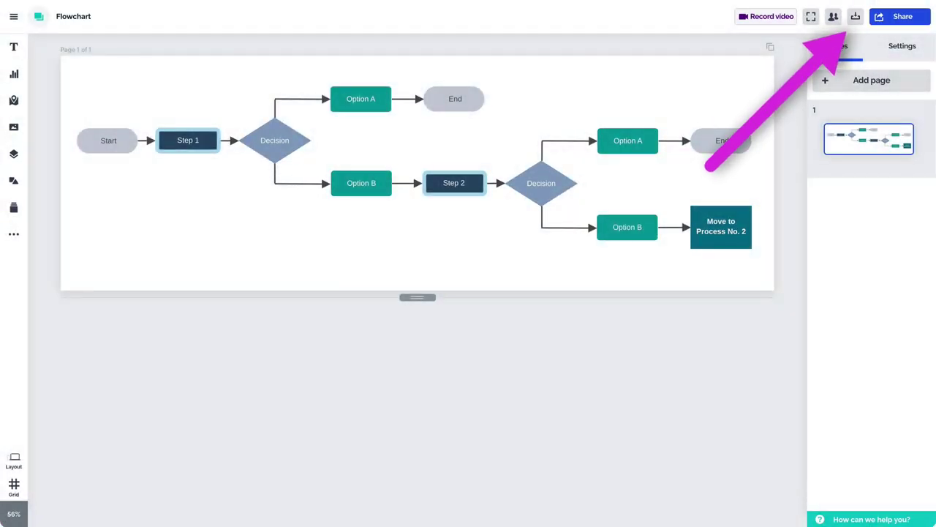
- Download the flowchart as a high-quality PNG image, Flowchart.png
{"action": "left_click", "coordinate": [856, 16]}
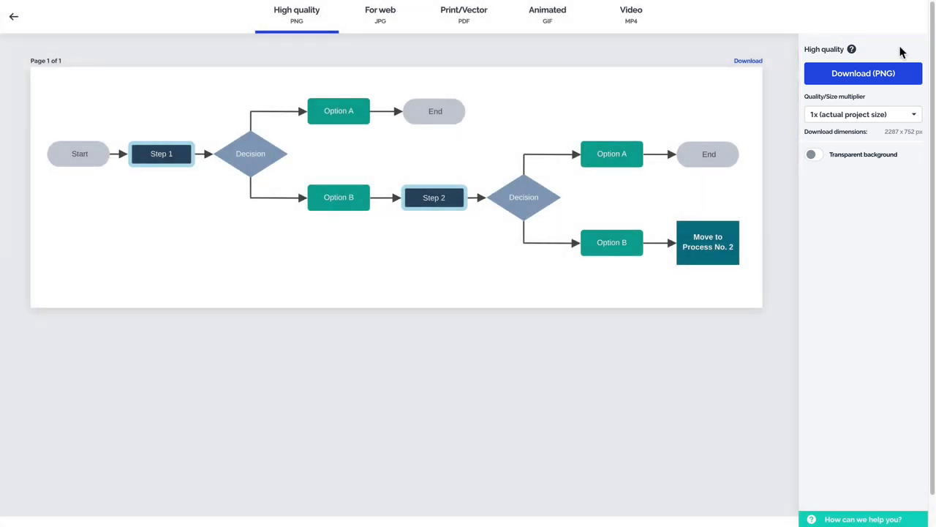
{"action": "left_click", "coordinate": [904, 78]}
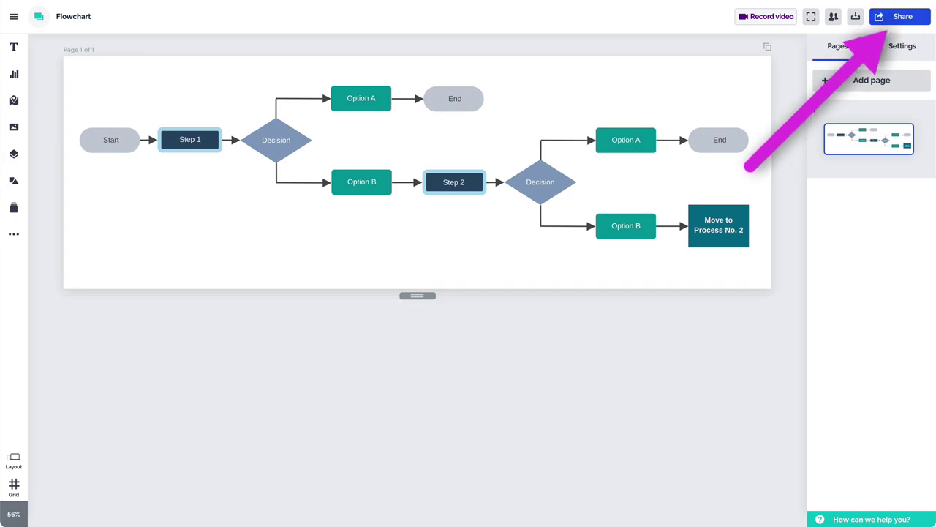
- Set the Flowchart design's privacy to Anyone on the web
{"action": "left_click", "coordinate": [918, 21]}
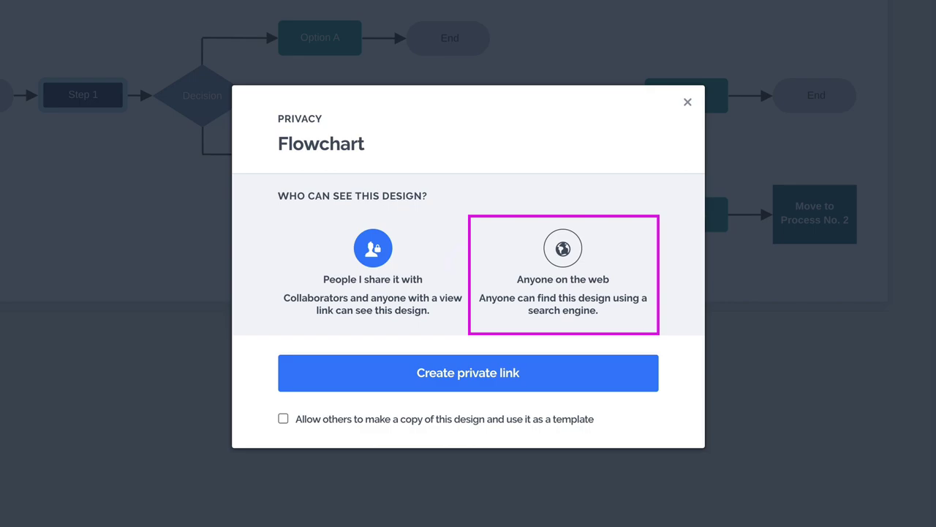
{"action": "left_click", "coordinate": [606, 256]}
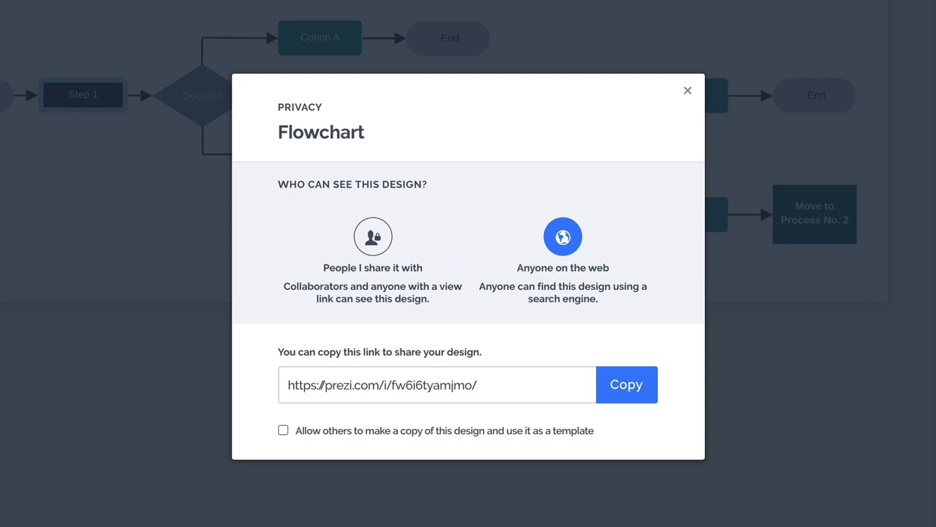
- Copy the share link and open the Embed Prezi Design code on the public page
{"action": "left_click", "coordinate": [627, 385]}
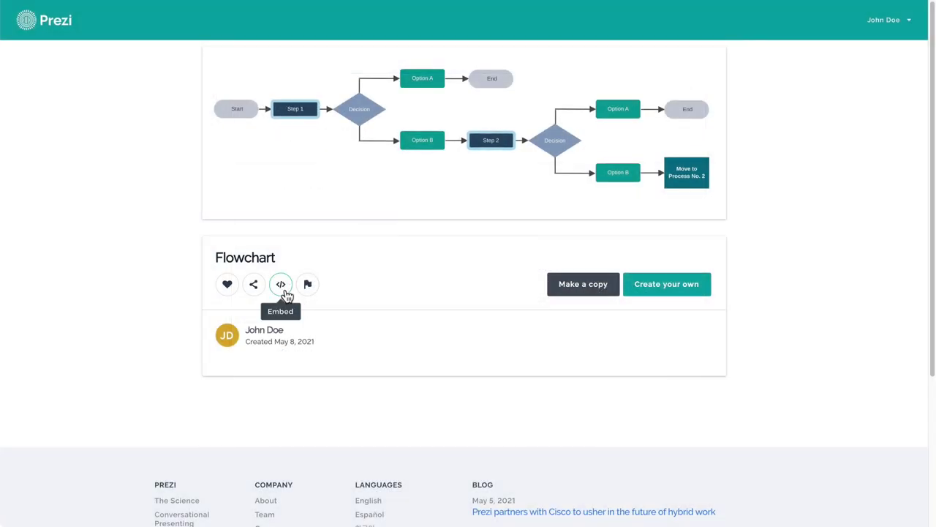
{"action": "left_click", "coordinate": [282, 289]}
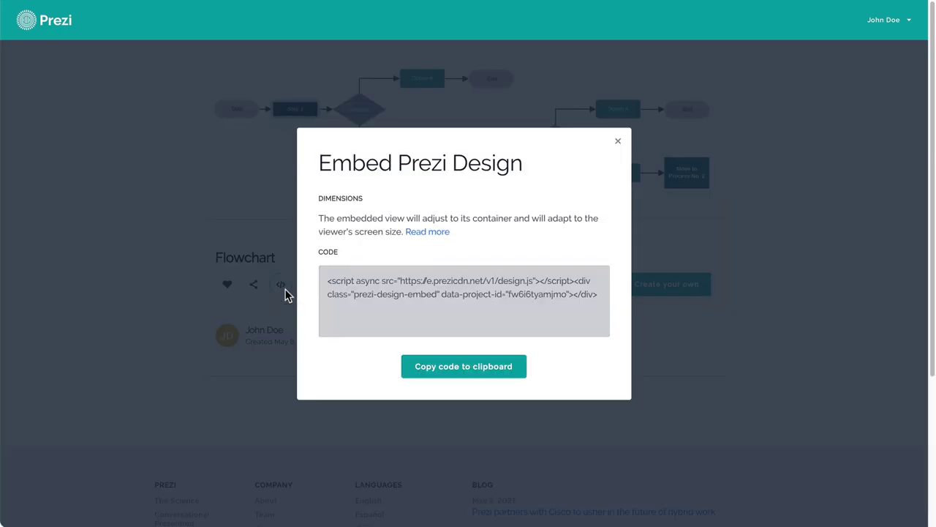